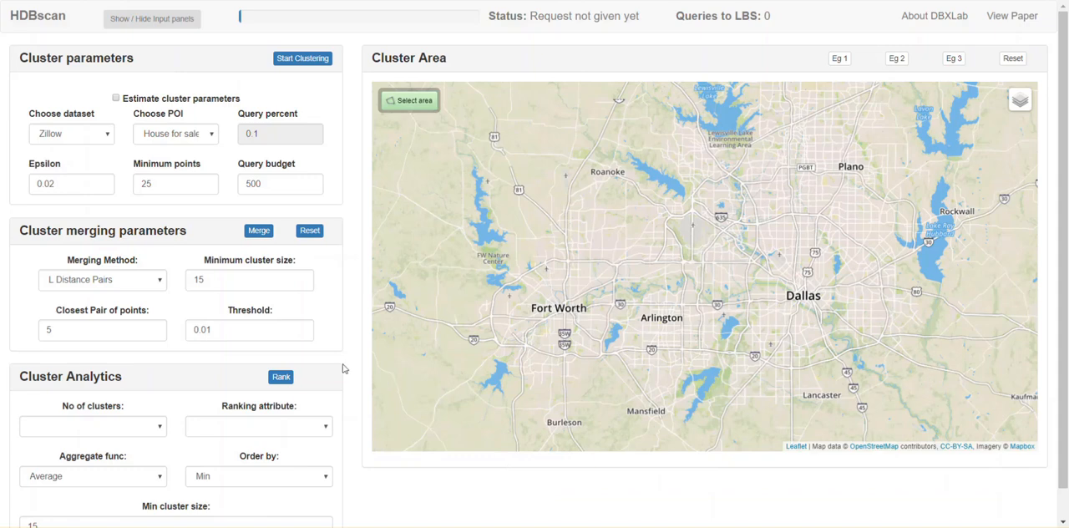
Search the map for Dallas (Texas) and set its bounding box as the clustering area.
scroll(343, 369, down, 1)
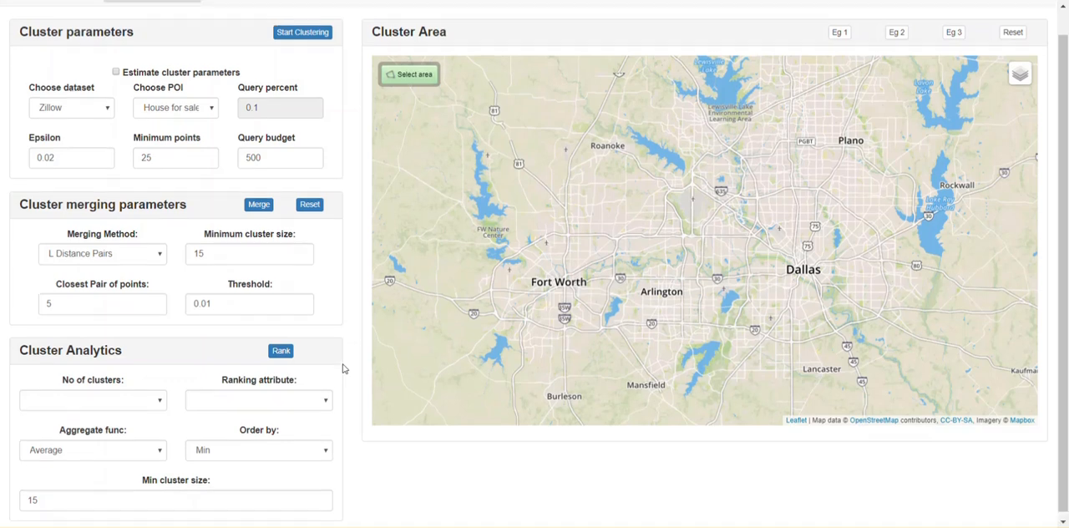
scroll(342, 368, up, 1)
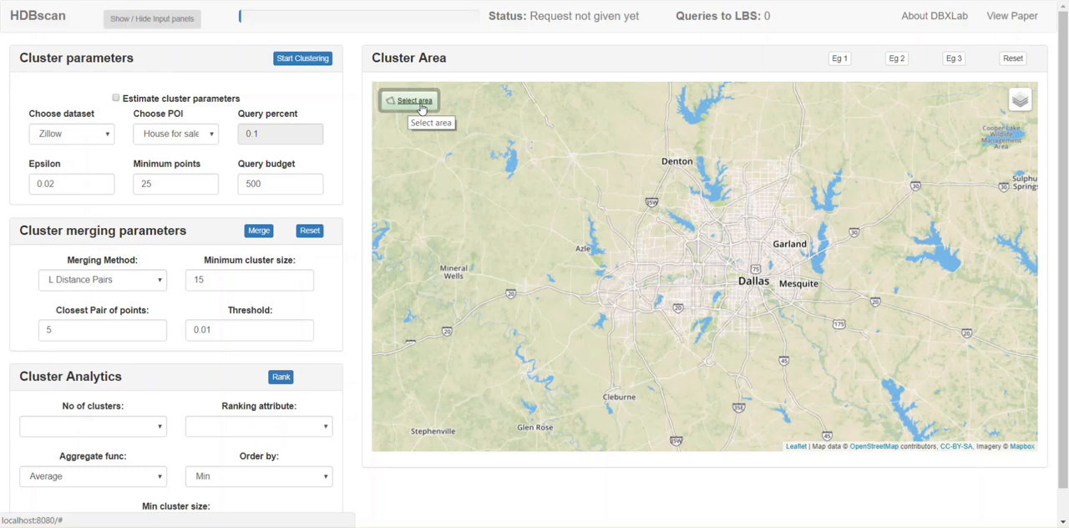
click(422, 108)
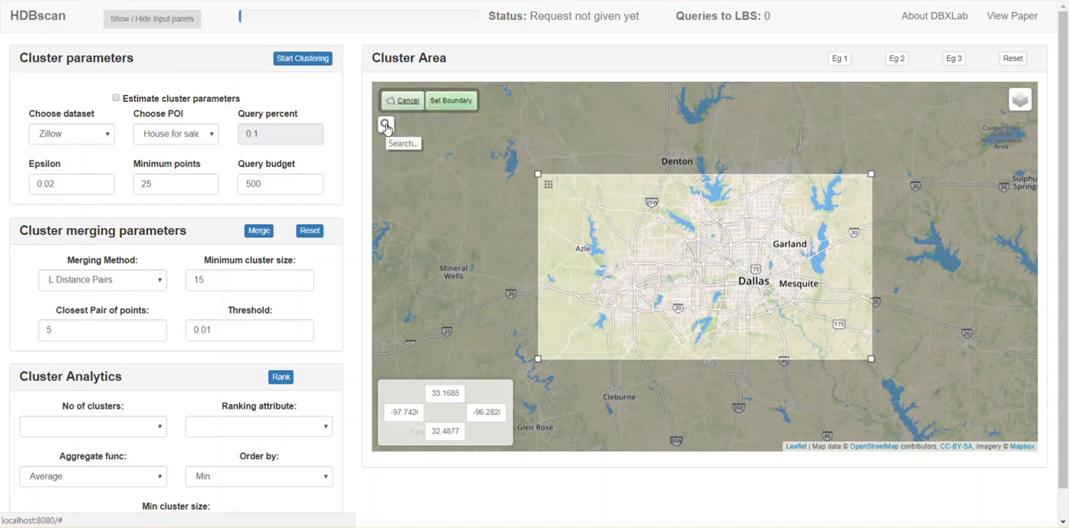
click(385, 125)
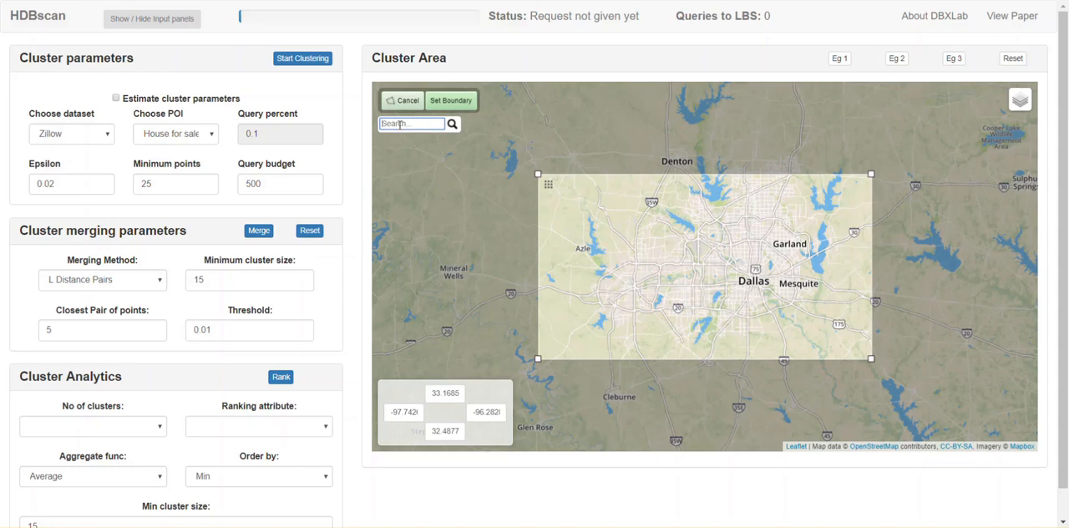
text(dalla)
click(413, 140)
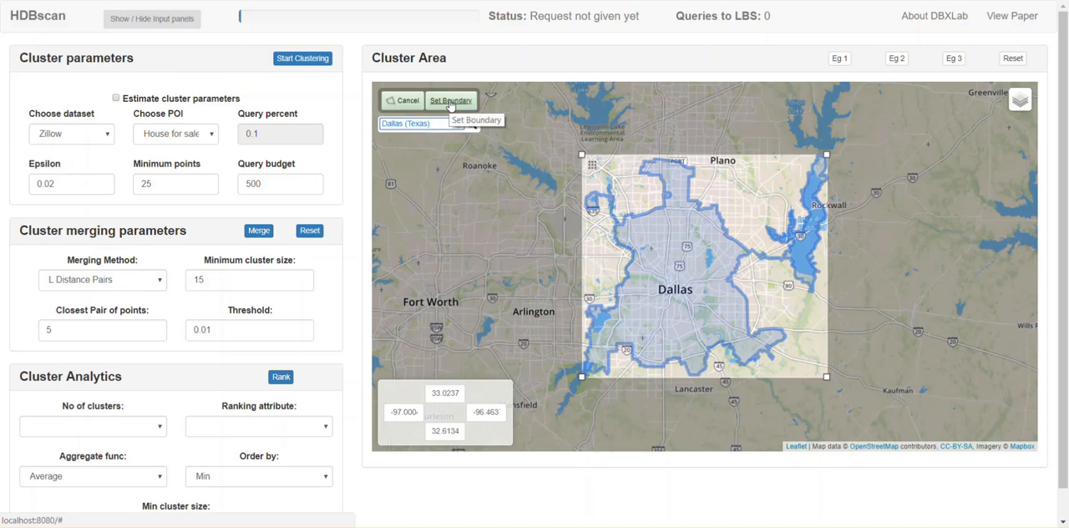
click(449, 101)
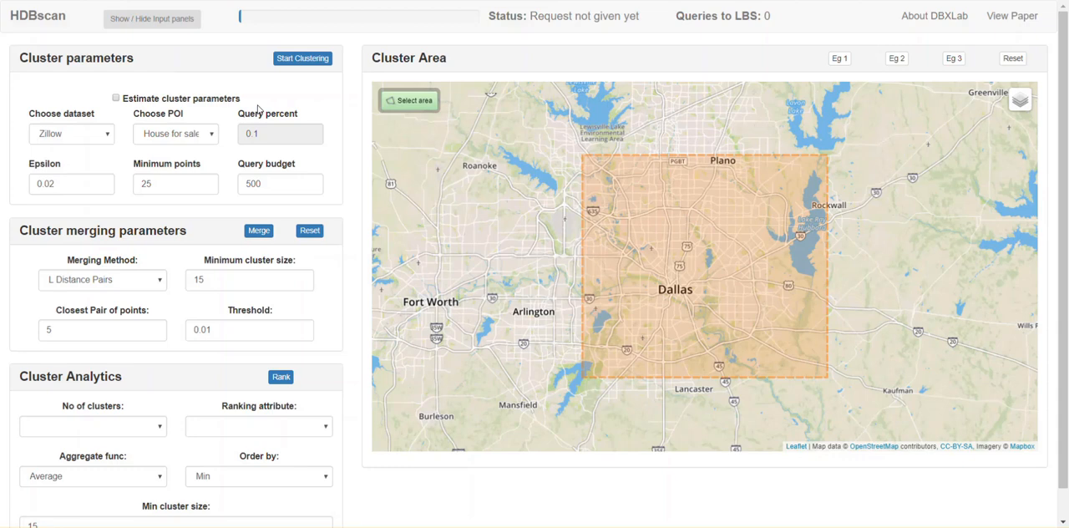
Review the dataset choices and the epsilon, minimum points and query budget settings.
click(72, 142)
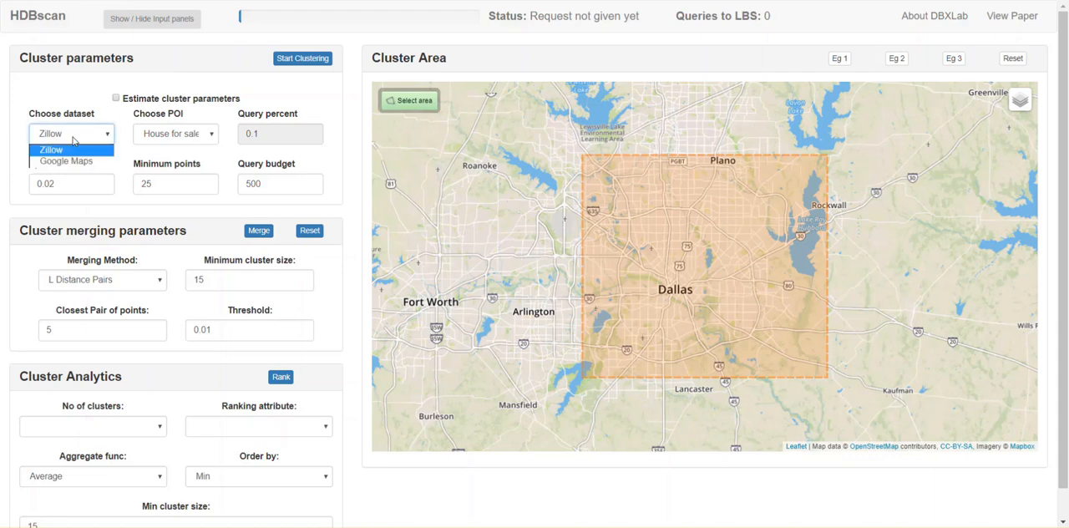
click(72, 141)
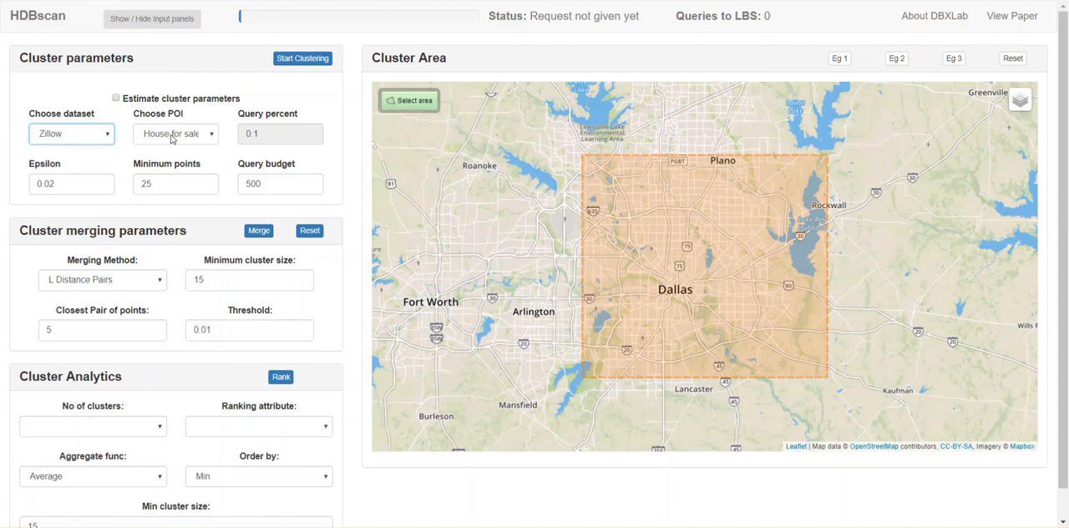
click(82, 187)
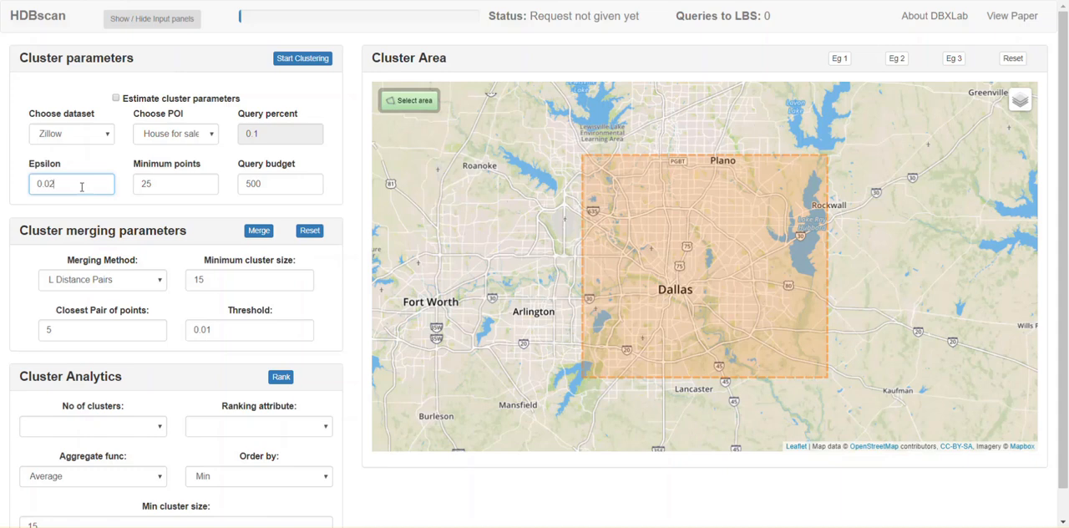
click(170, 179)
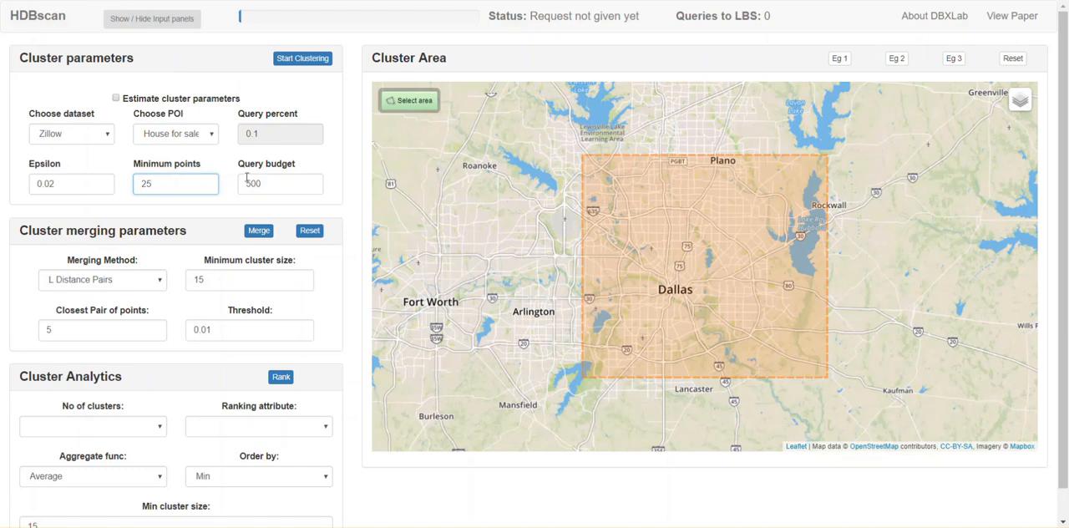
click(292, 181)
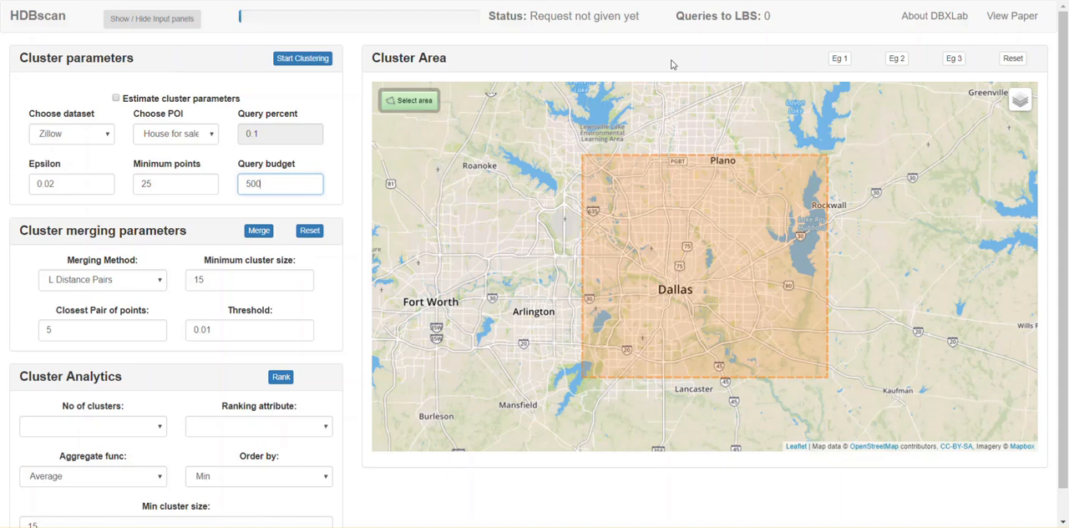
Reset the cluster area and run clustering with the predefined example Eg 1.
click(1009, 60)
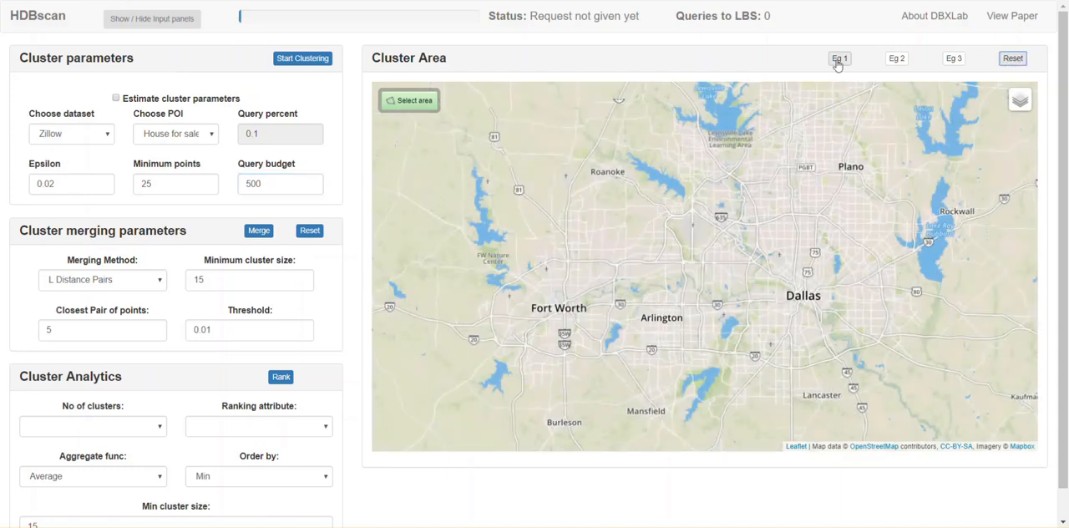
click(837, 60)
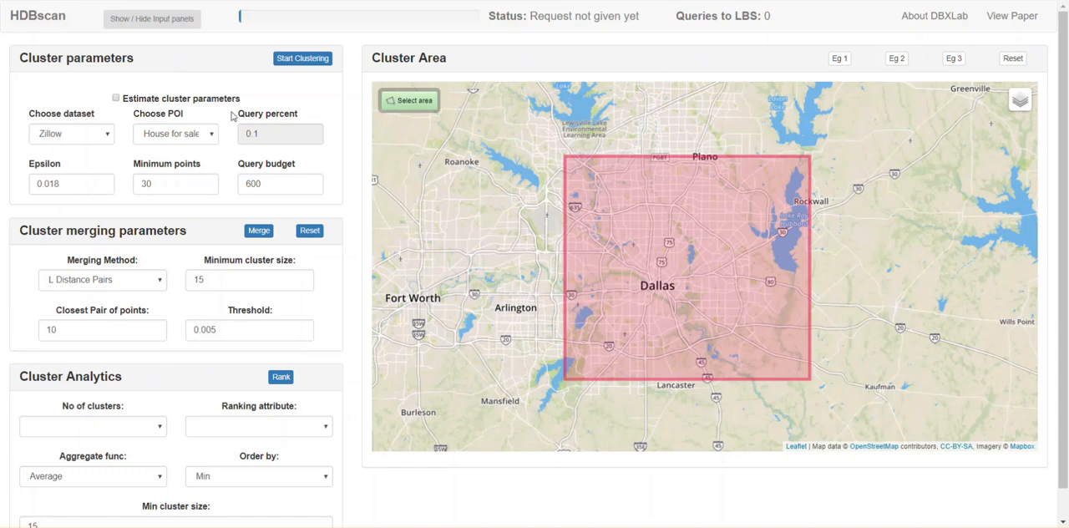
click(292, 62)
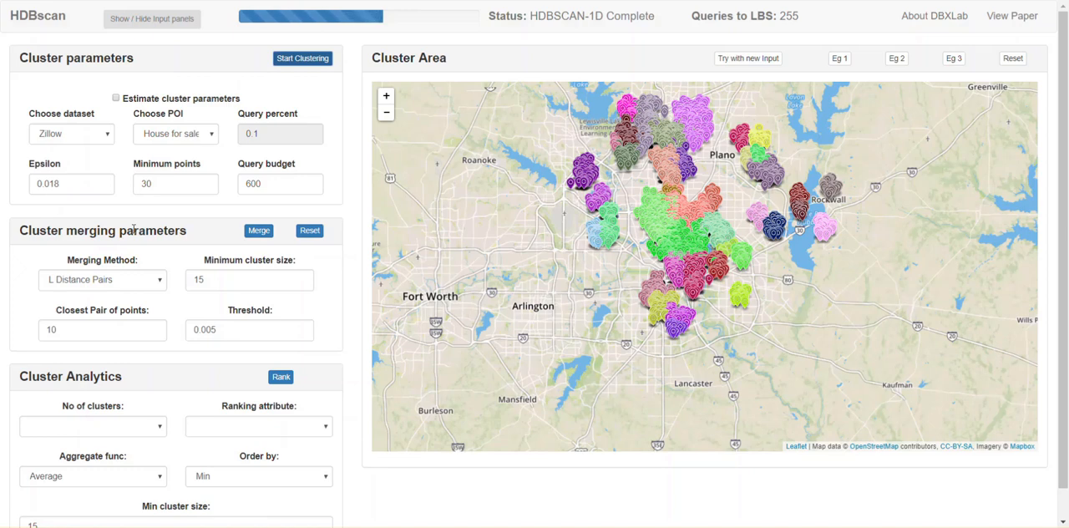
Merge the clusters using the L Distance Pairs method with a minimum cluster size of 15 and a threshold of 0.005.
click(122, 283)
click(122, 283)
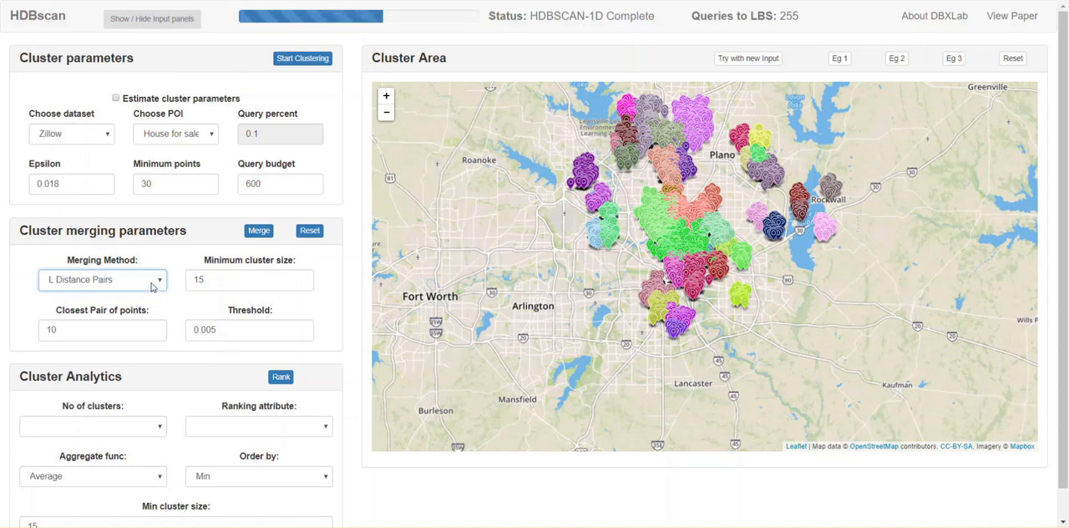
click(214, 286)
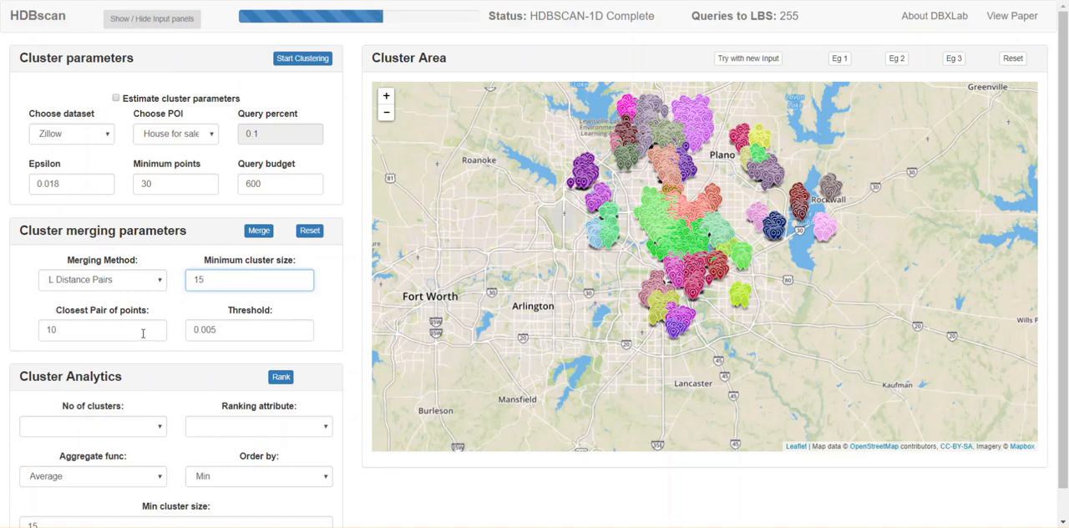
click(257, 337)
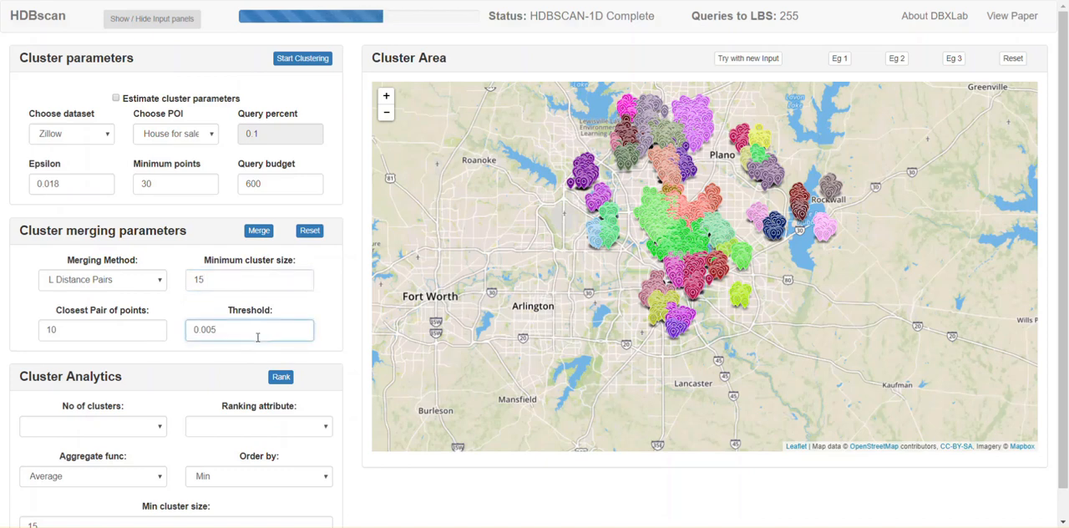
click(258, 231)
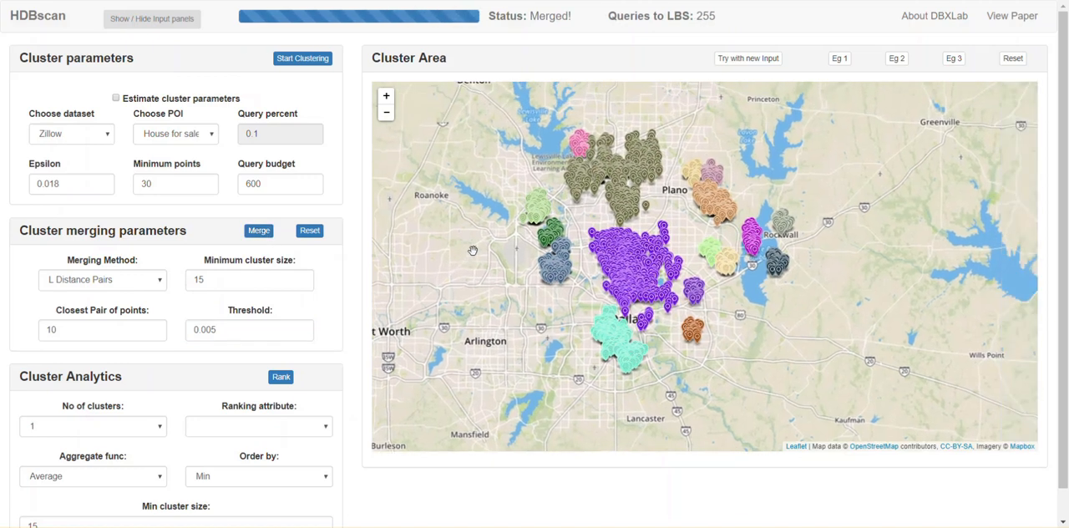
Set the cluster analytics to 10 clusters with SquareFeet as the ranking attribute.
scroll(349, 333, down, 1)
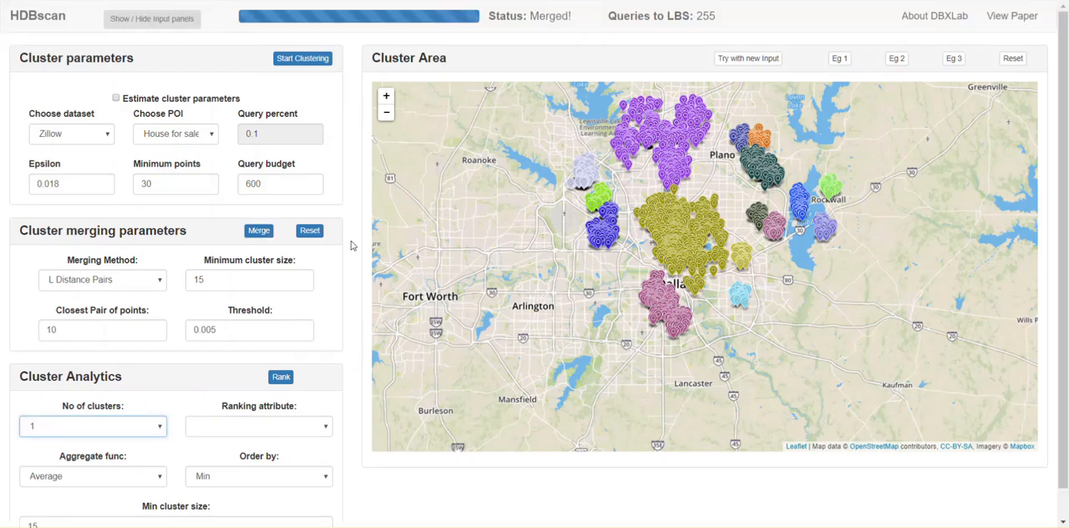
click(127, 432)
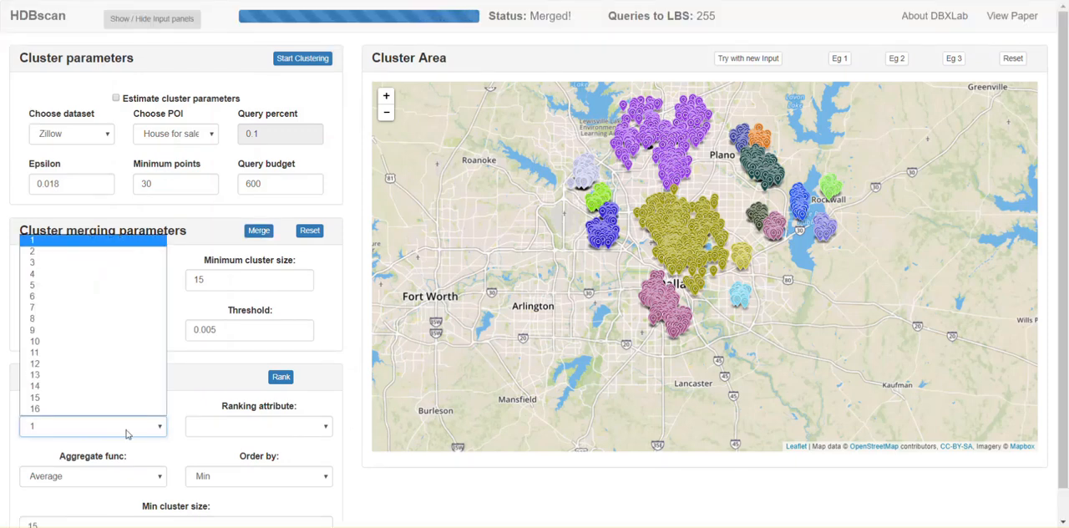
click(112, 342)
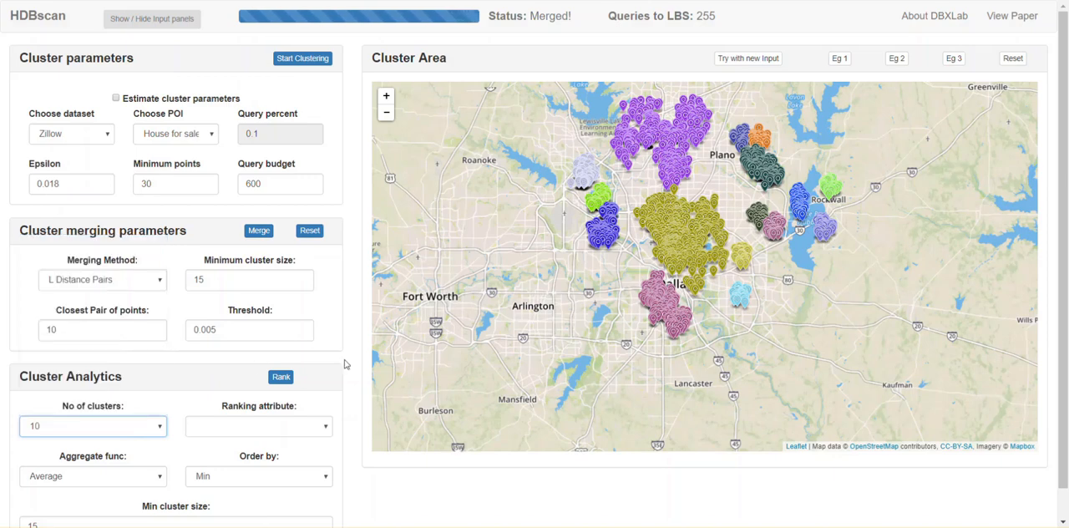
scroll(354, 366, down, 1)
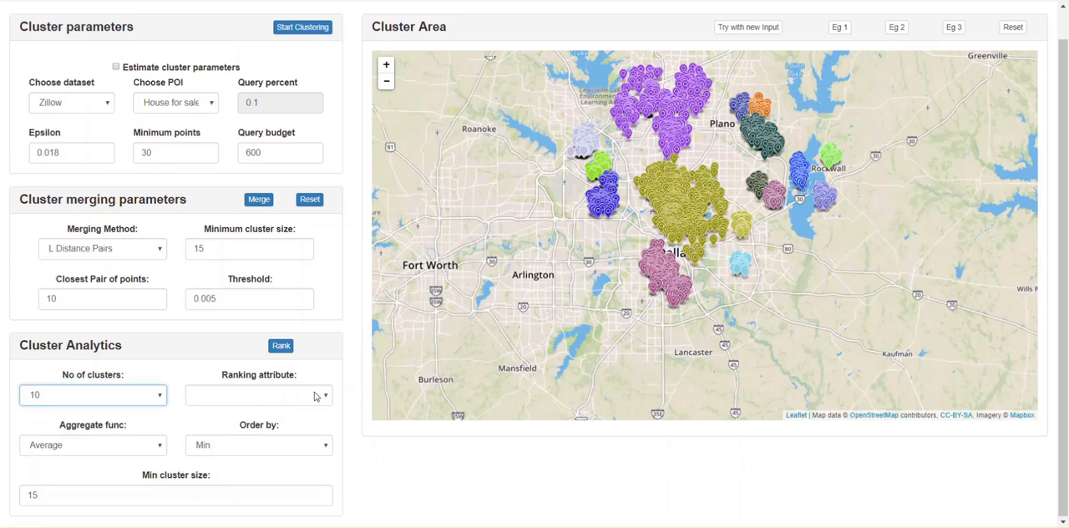
click(315, 396)
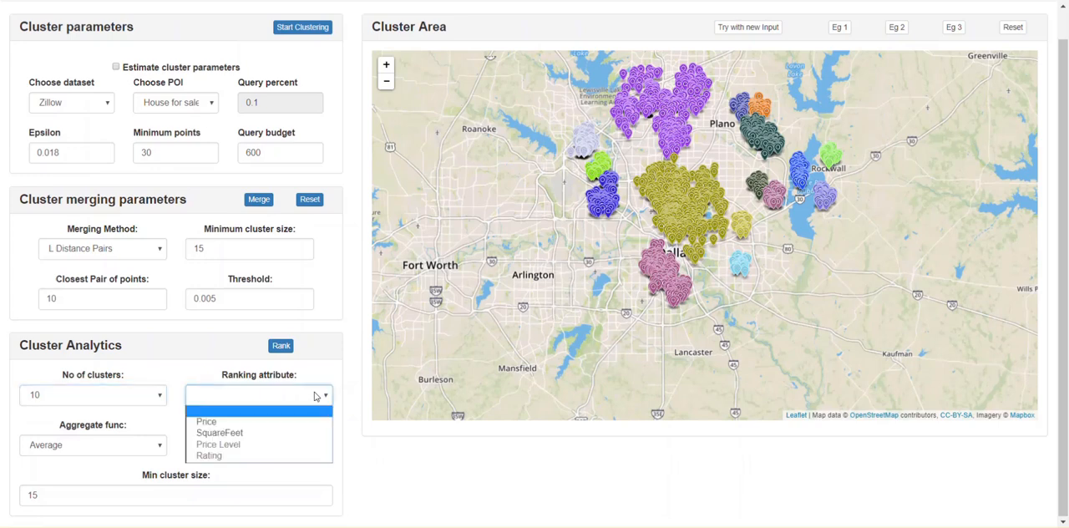
click(265, 433)
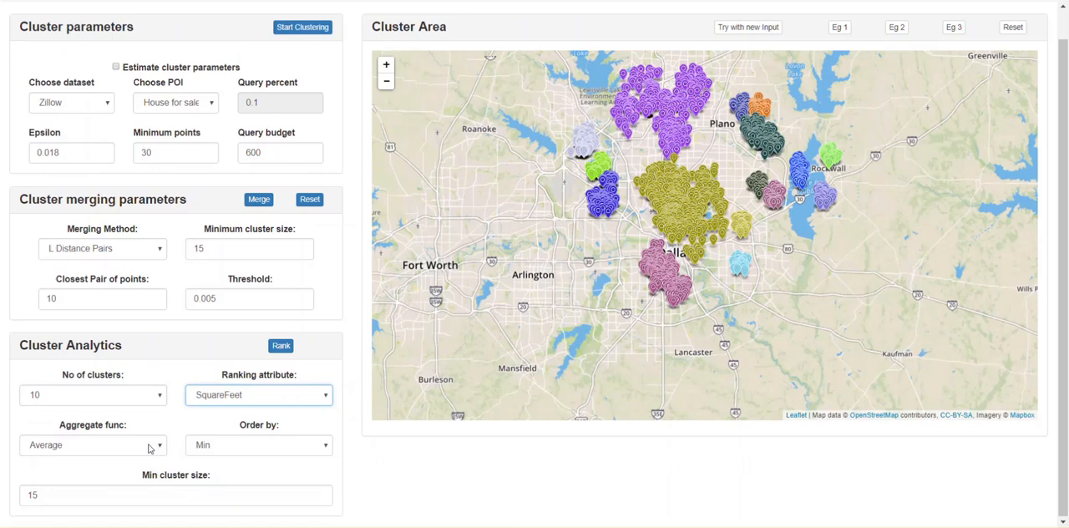
Set the ranking order to Max and rank the clusters.
click(205, 451)
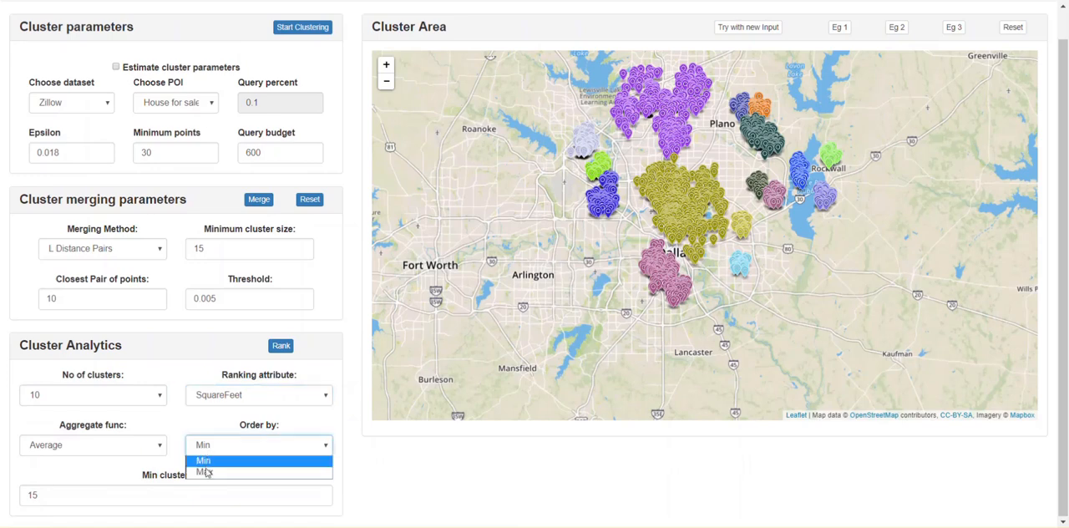
click(205, 472)
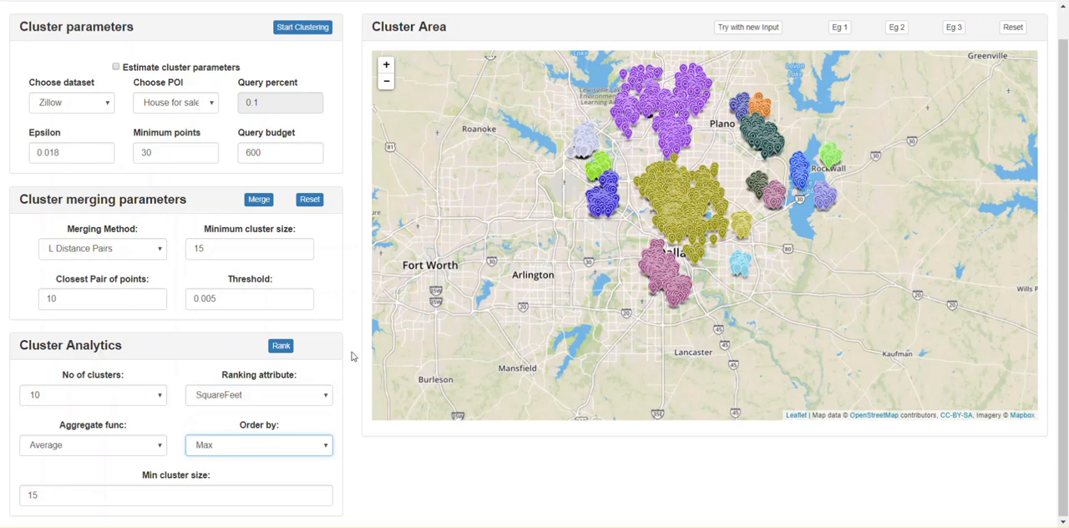
scroll(351, 357, up, 1)
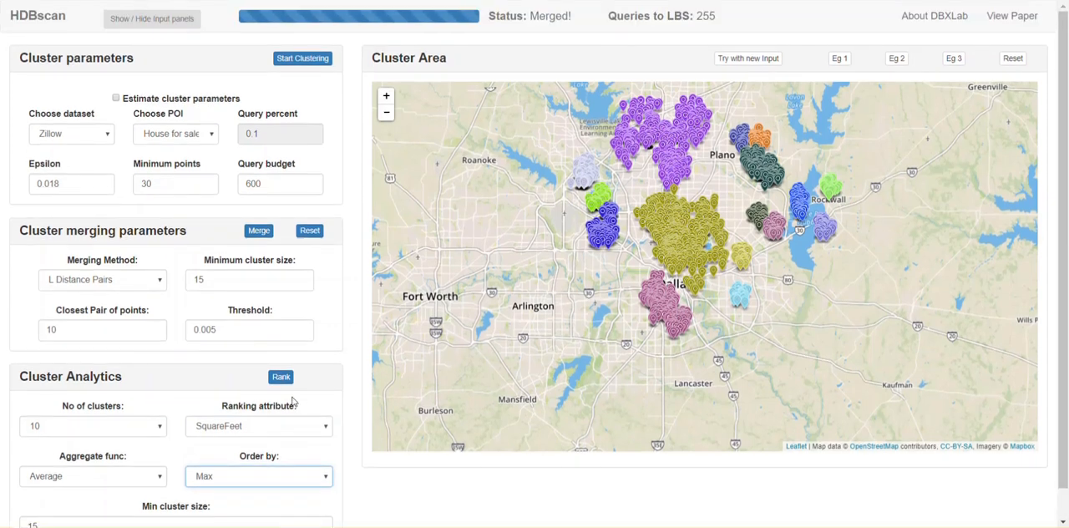
click(279, 377)
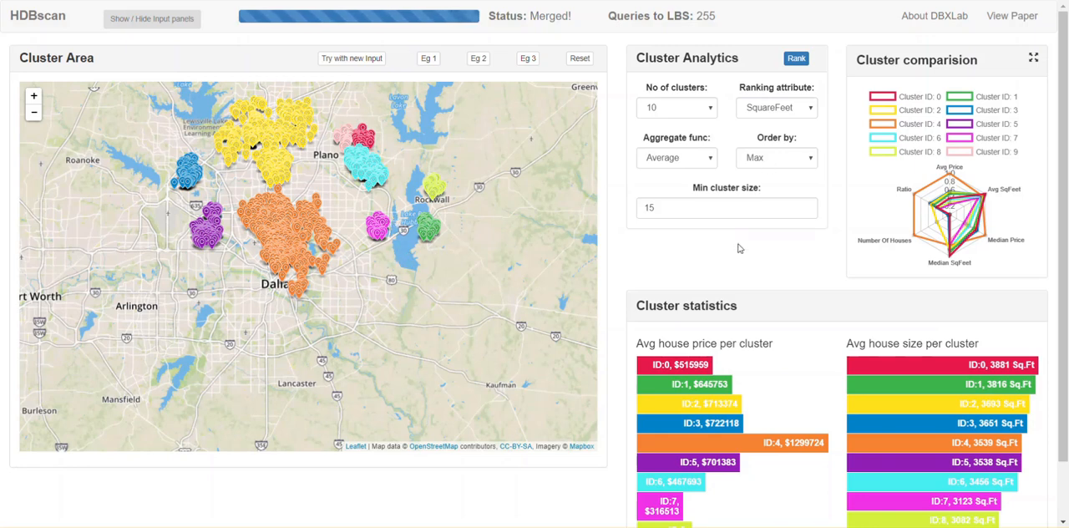
Examine the ranked clusters on the map alongside the average house price and size statistics per cluster.
scroll(740, 248, down, 2)
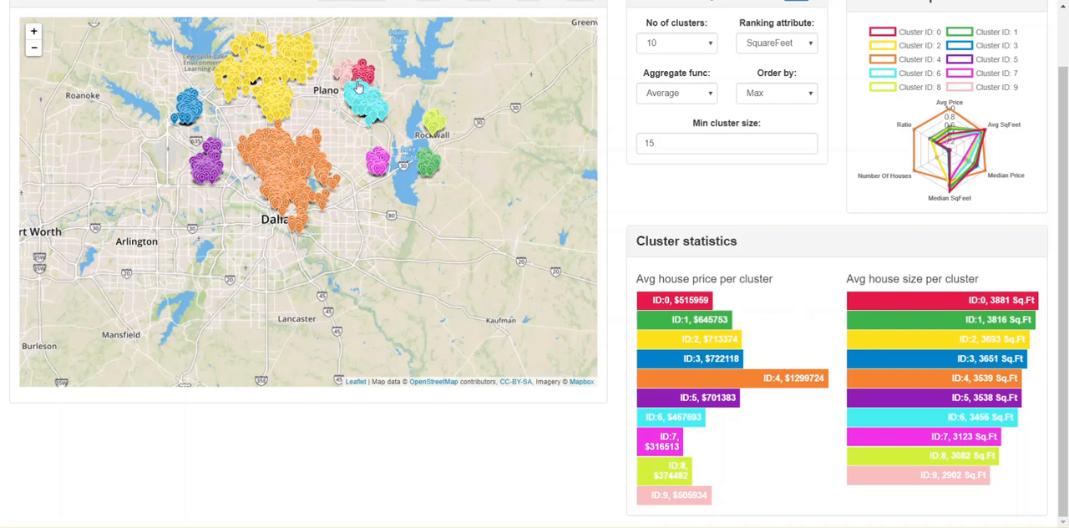
scroll(358, 86, up, 1)
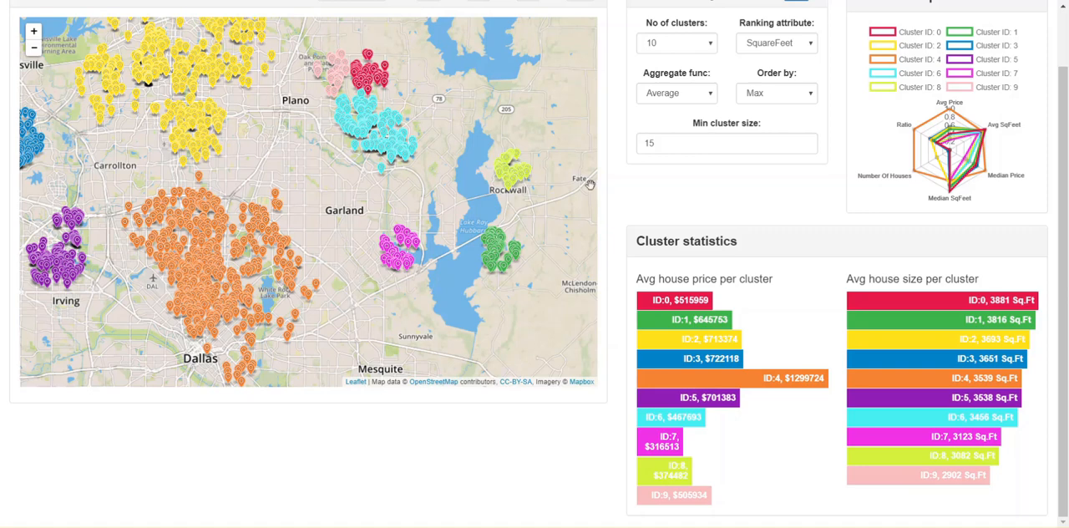
scroll(622, 186, up, 1)
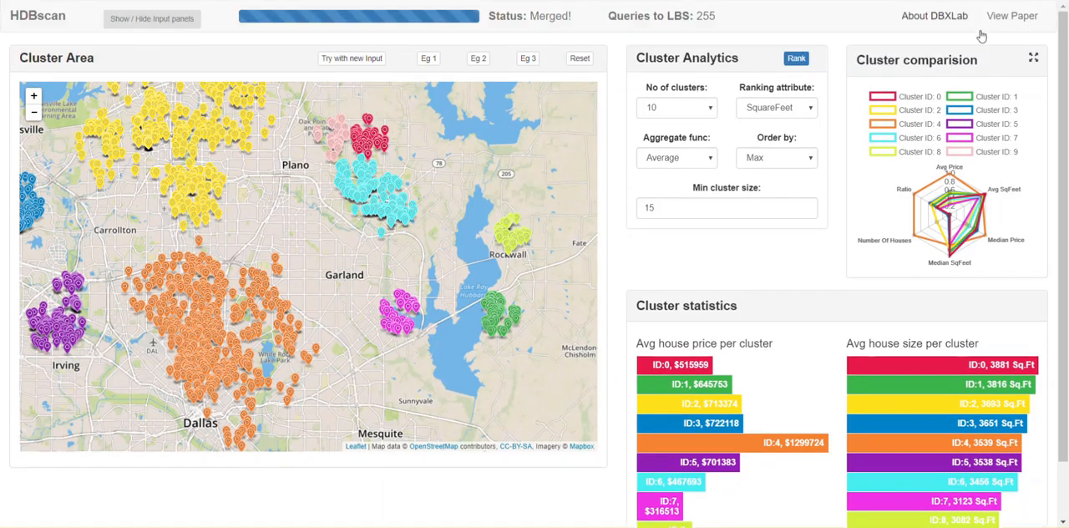
Enlarge the cluster comparison radar chart to inspect its attributes, and restore its original size.
click(1033, 57)
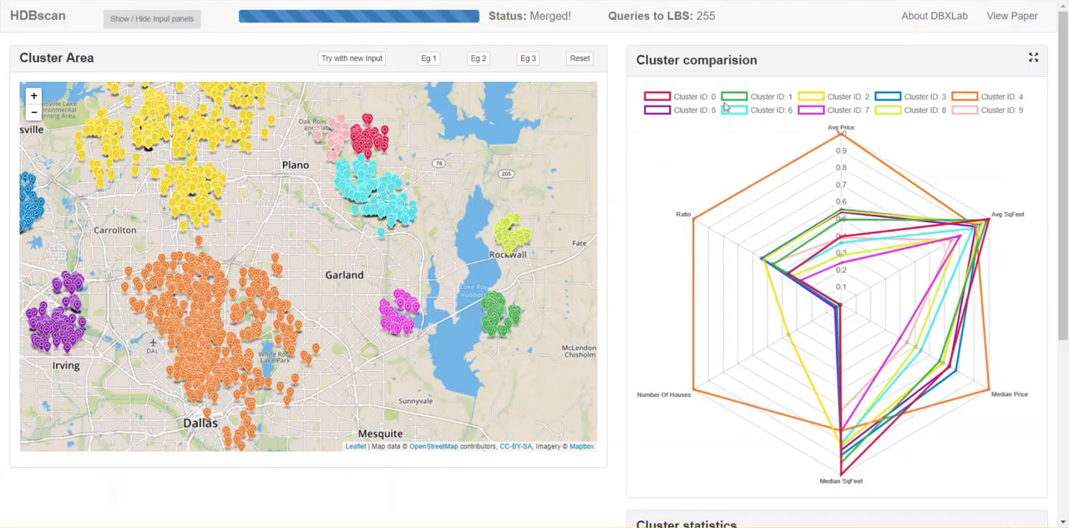
mouse_move(841, 139)
click(1033, 60)
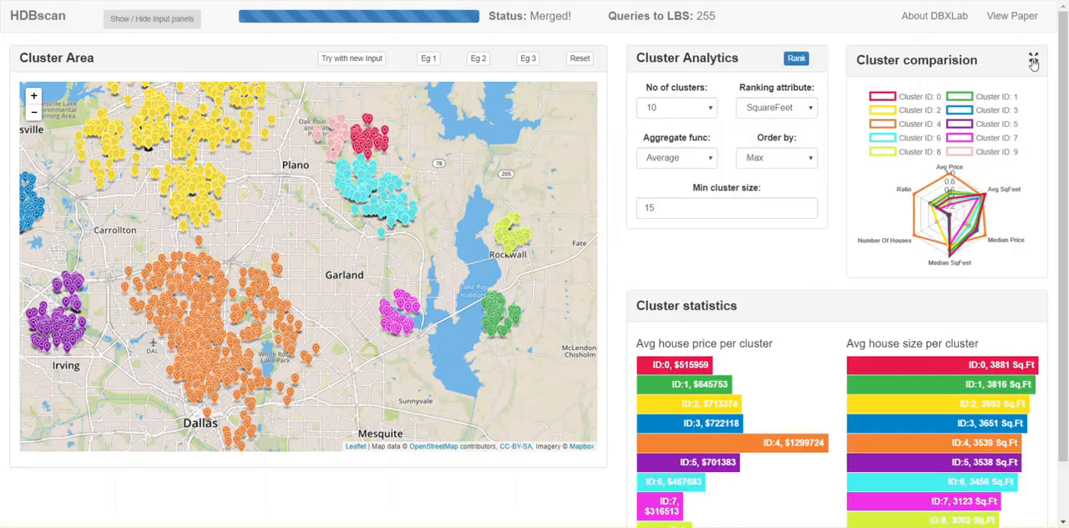